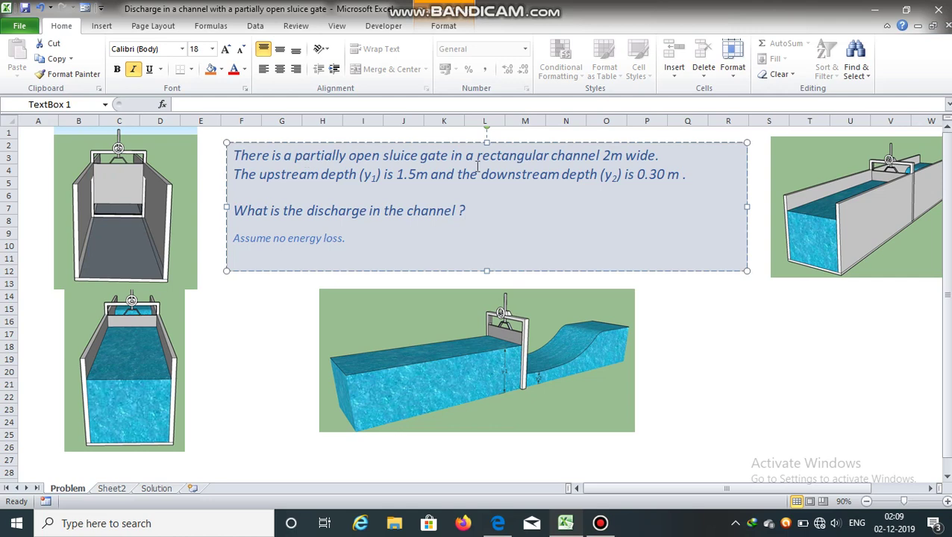
Review the 2 m channel width in the Problem sheet and Sheet2, then bring up the Solution sheet
left_click_drag(605, 155, 659, 155)
left_click(632, 215)
left_click(113, 488)
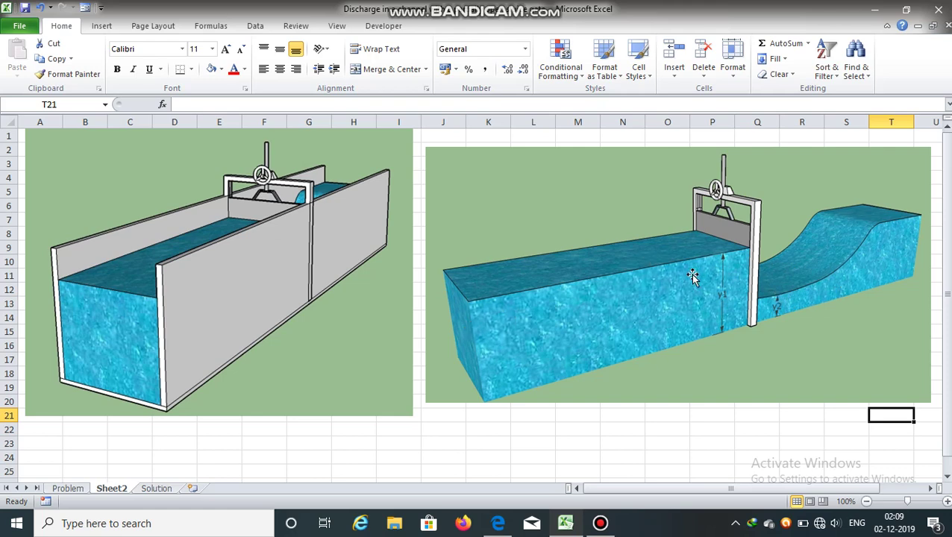
left_click(156, 488)
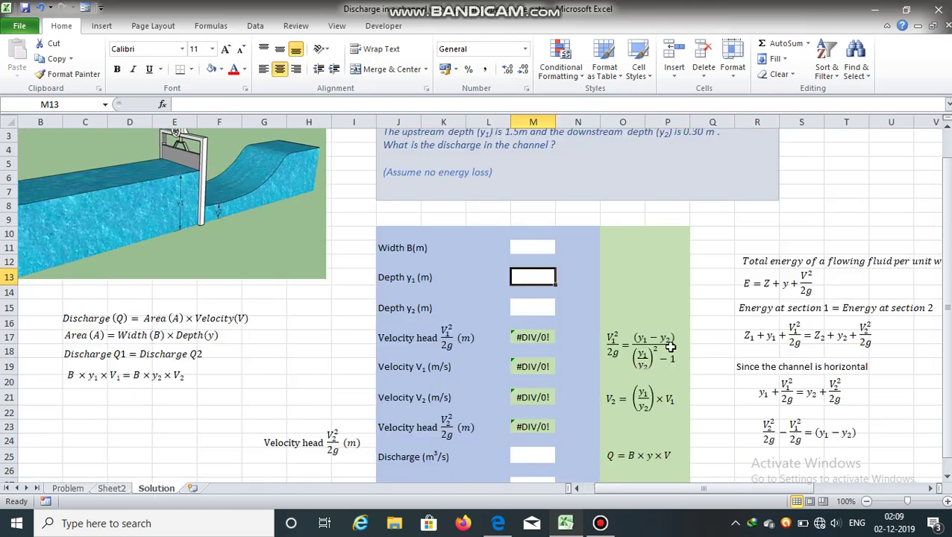
left_click_drag(682, 491, 757, 500)
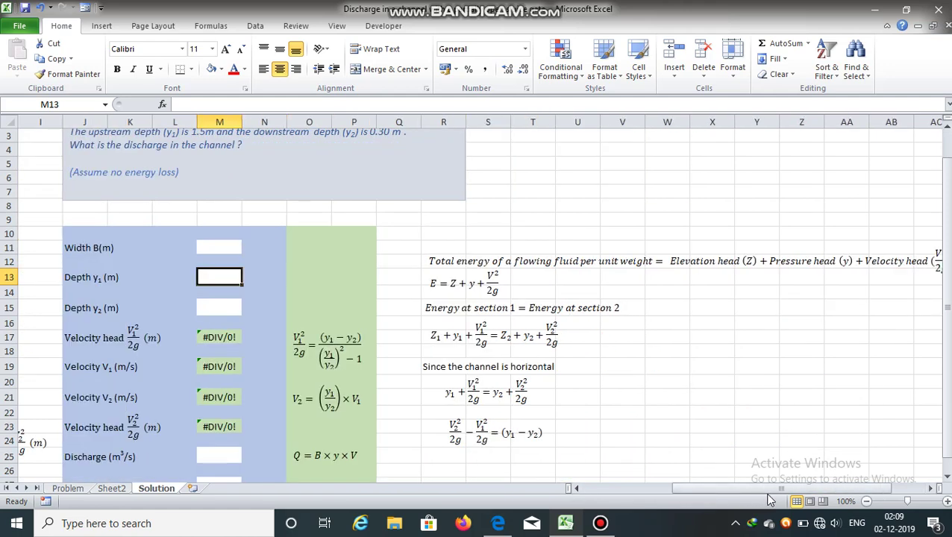
left_click(933, 489)
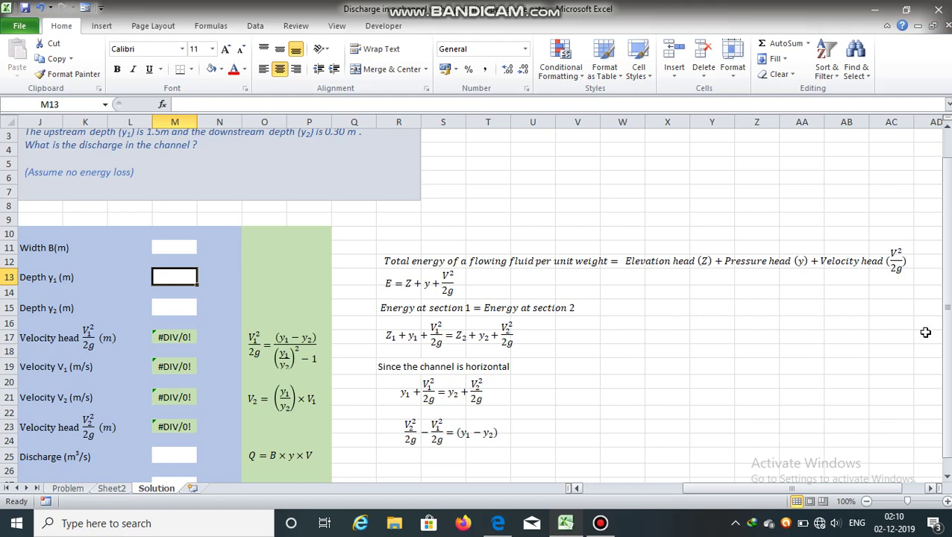
left_click(450, 278)
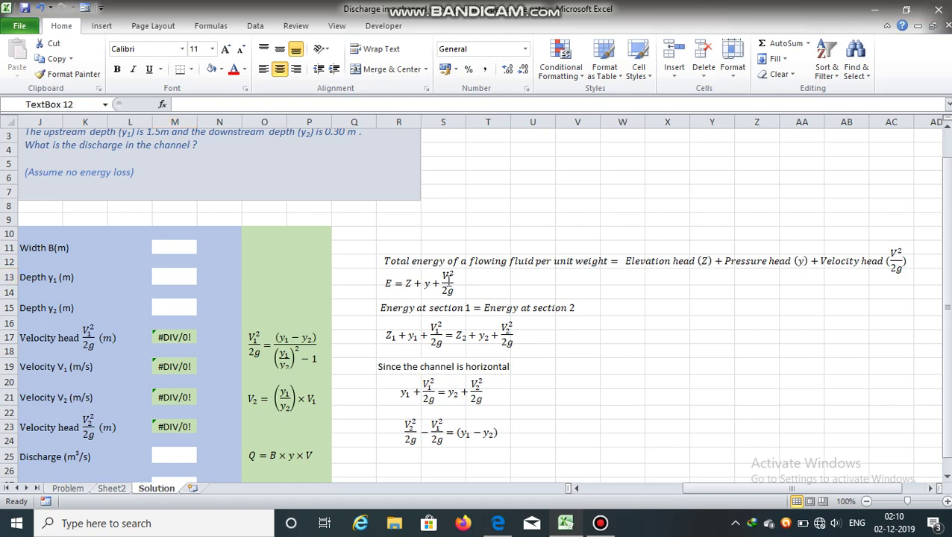
left_click(403, 274)
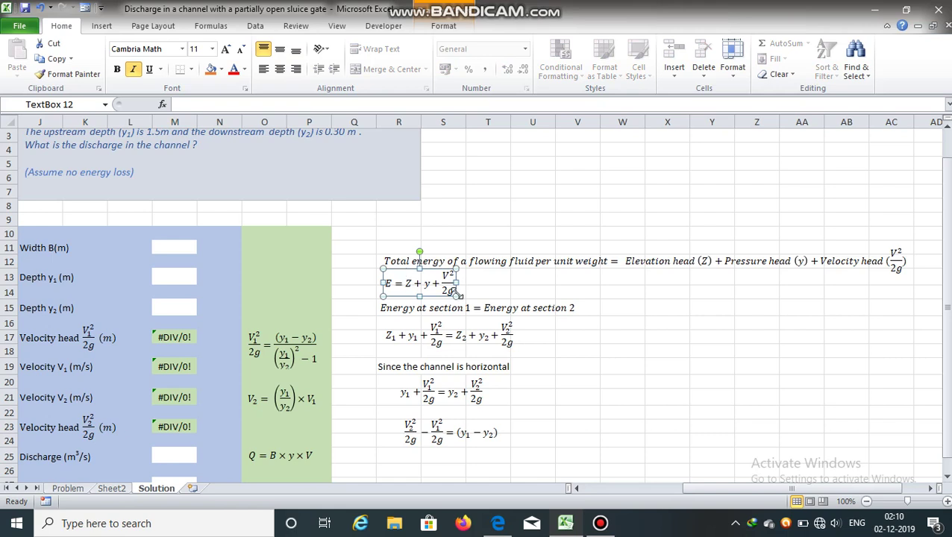
left_click_drag(746, 488, 597, 487)
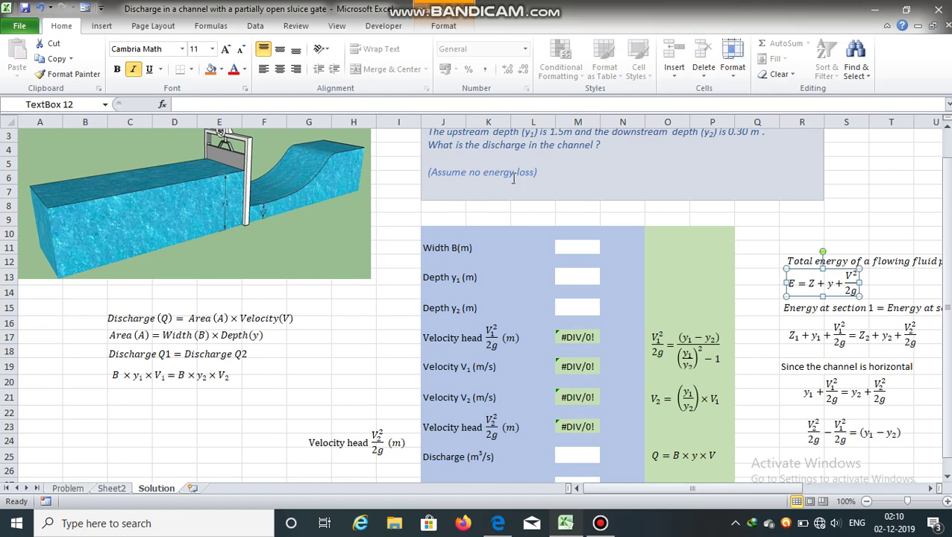
left_click_drag(690, 490, 753, 491)
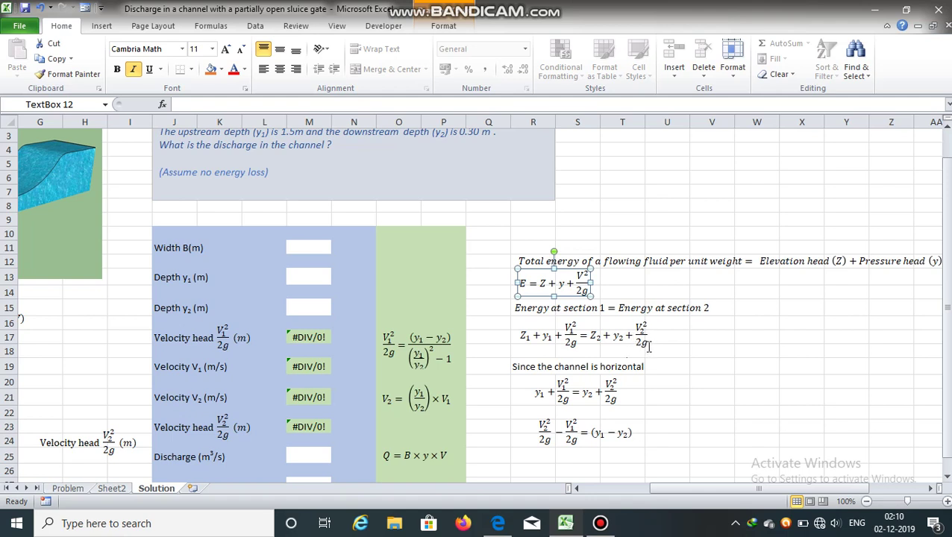
left_click_drag(948, 247, 949, 269)
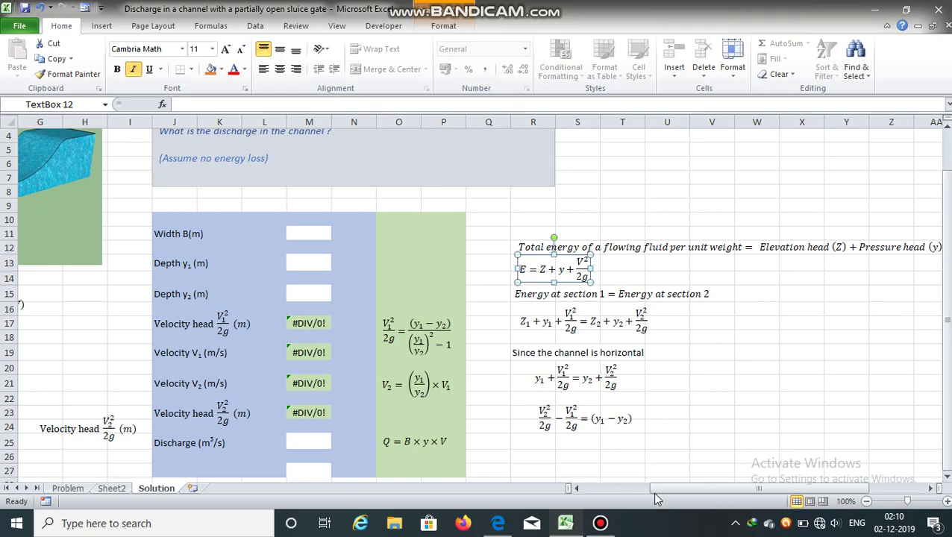
left_click_drag(679, 490, 629, 489)
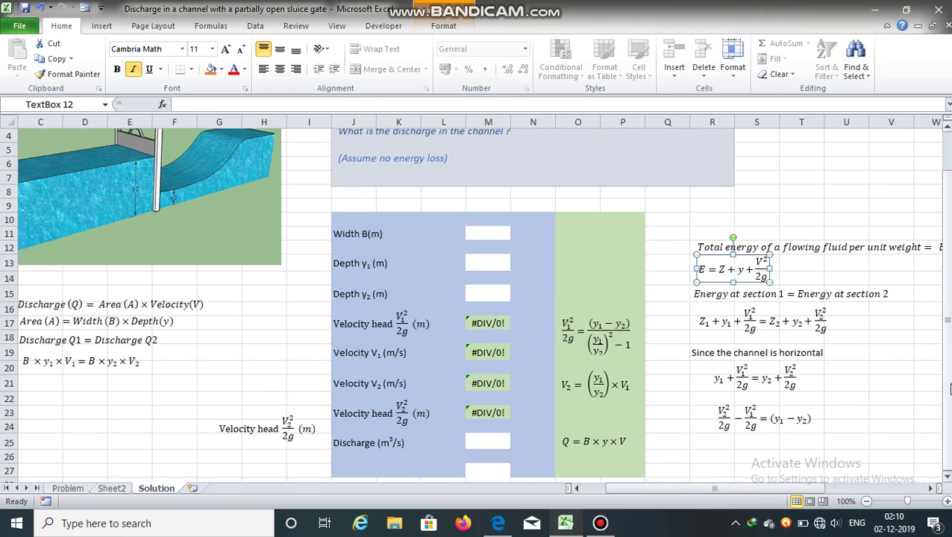
scroll(945, 311, "up", 1)
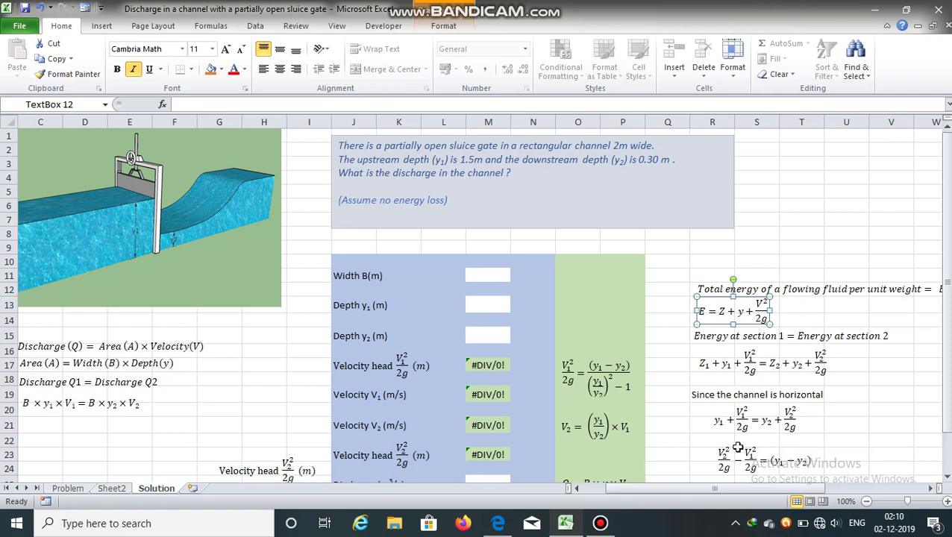
left_click_drag(703, 489, 739, 489)
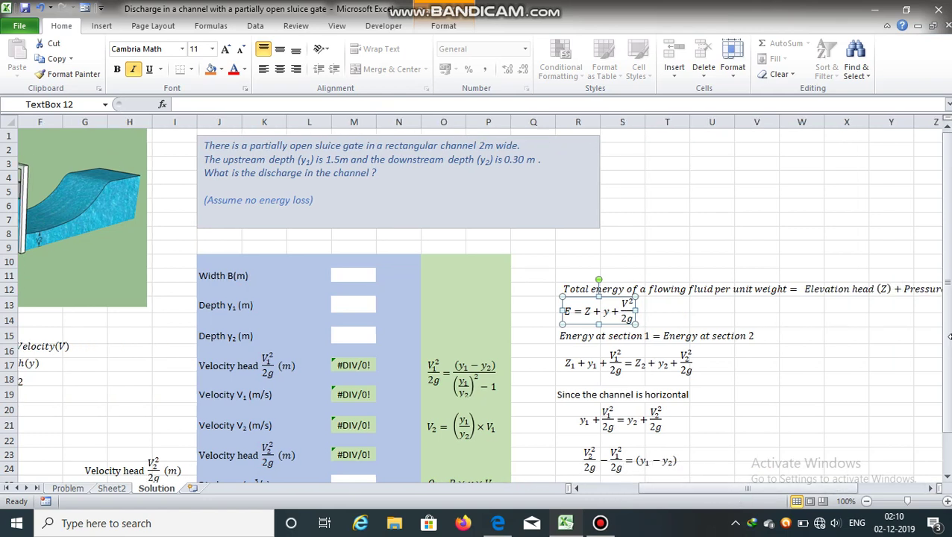
left_click_drag(947, 333, 946, 347)
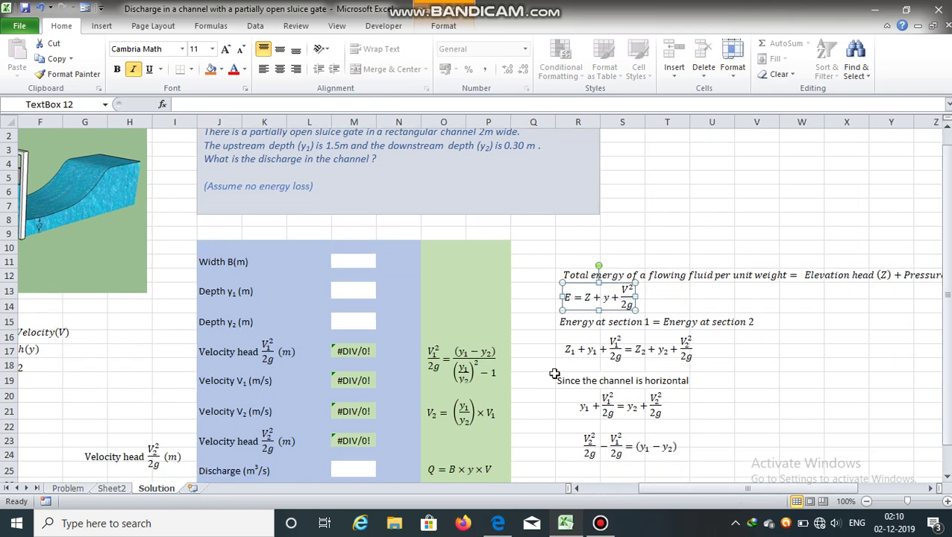
left_click(617, 401)
left_click(640, 392)
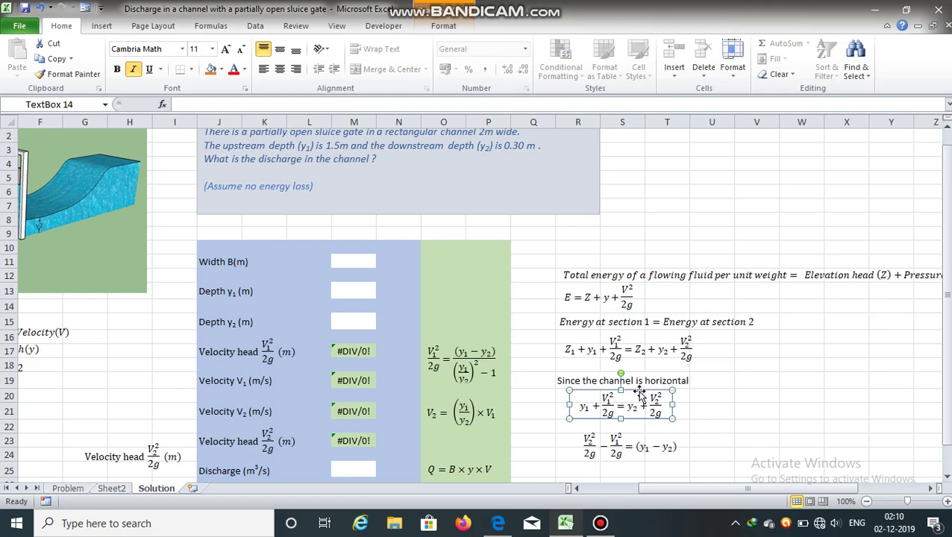
left_click_drag(947, 334, 947, 363)
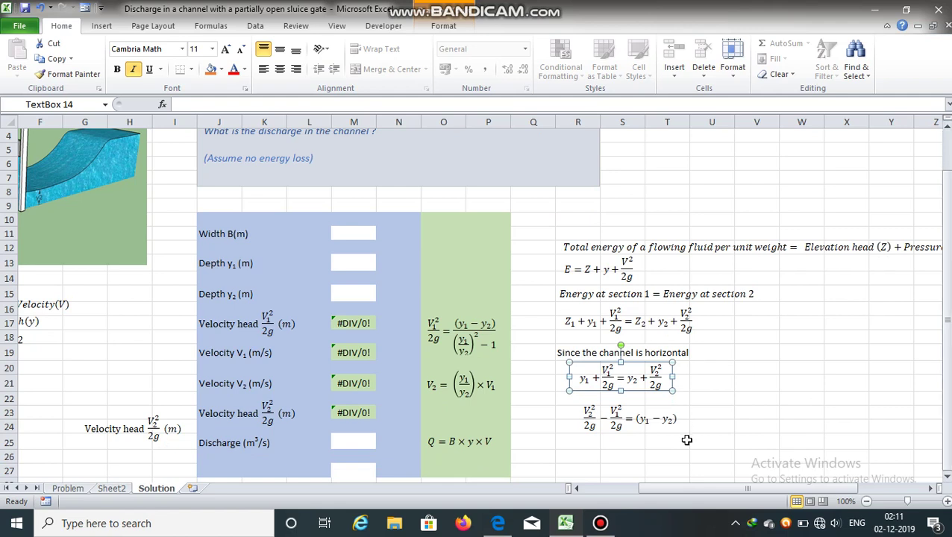
left_click(686, 441)
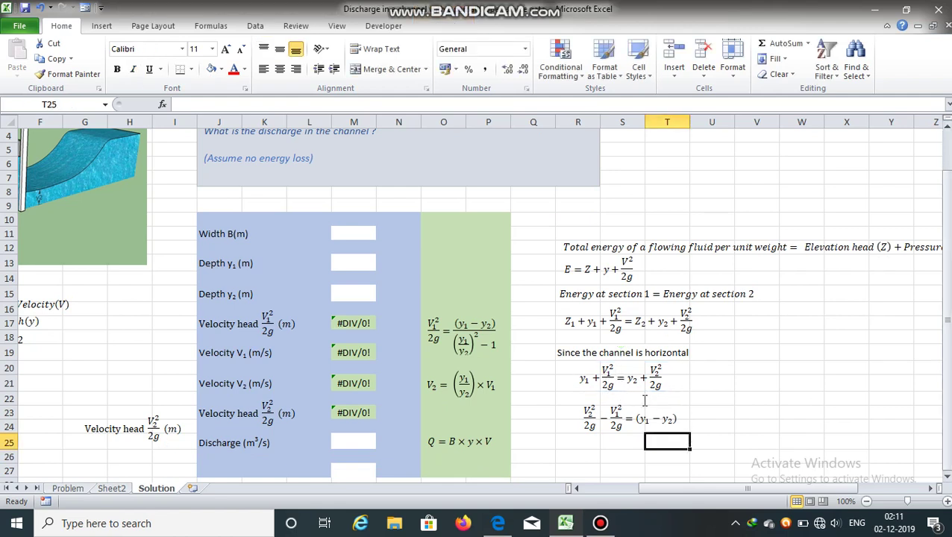
left_click(624, 425)
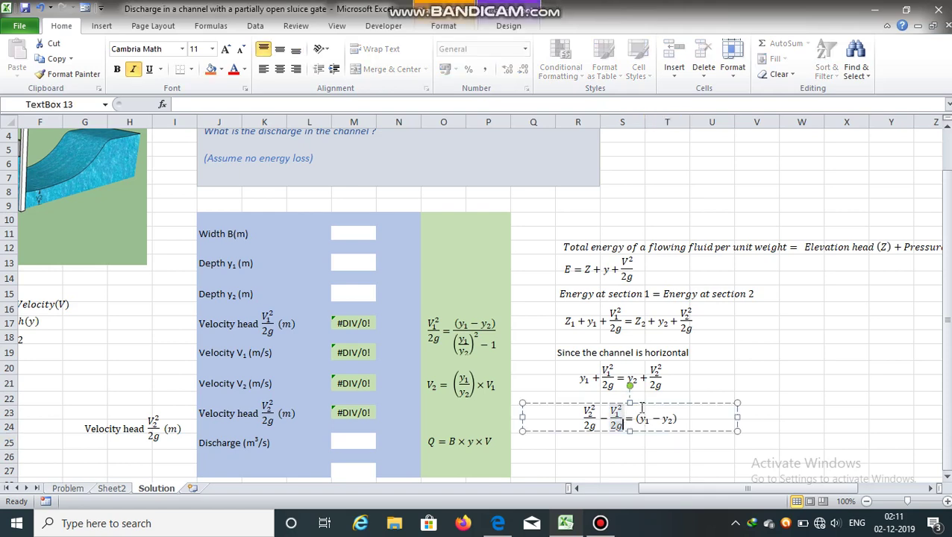
left_click(702, 456)
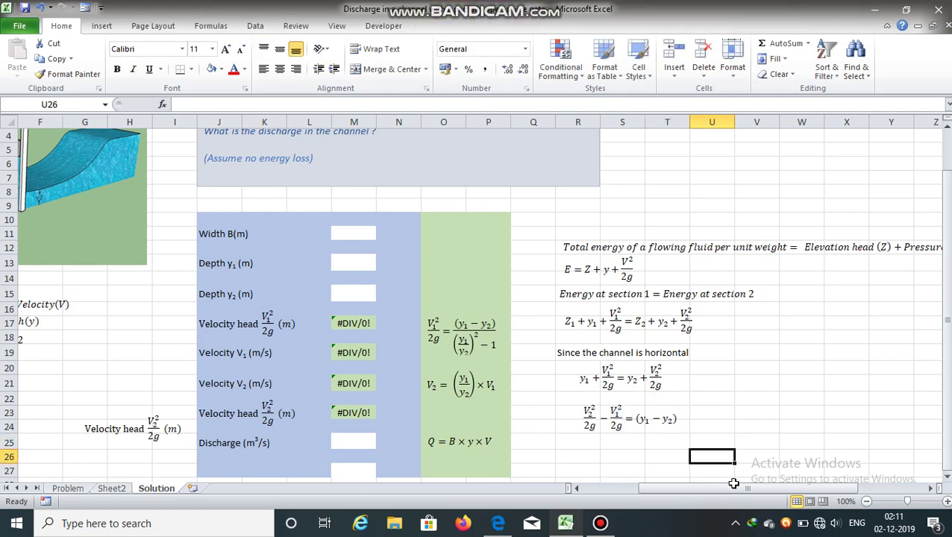
left_click_drag(733, 488, 631, 488)
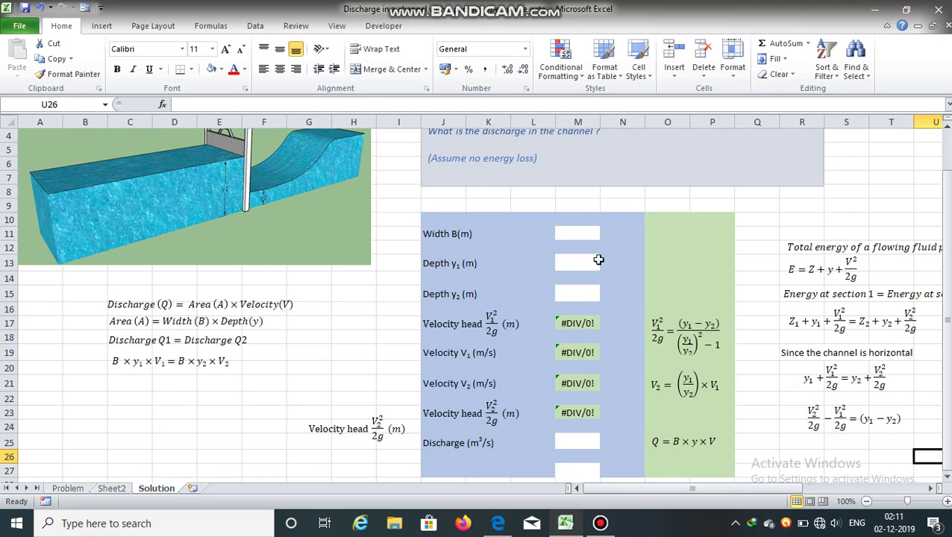
left_click_drag(946, 224, 947, 206)
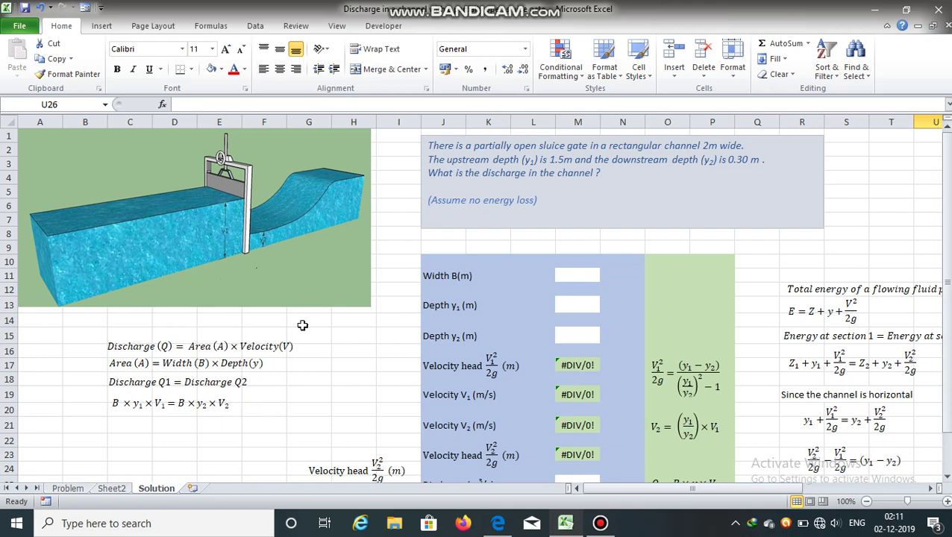
left_click(948, 237)
Highlight the upstream depth 1.5 in the problem statement and inspect the discharge equation box
left_click(705, 146)
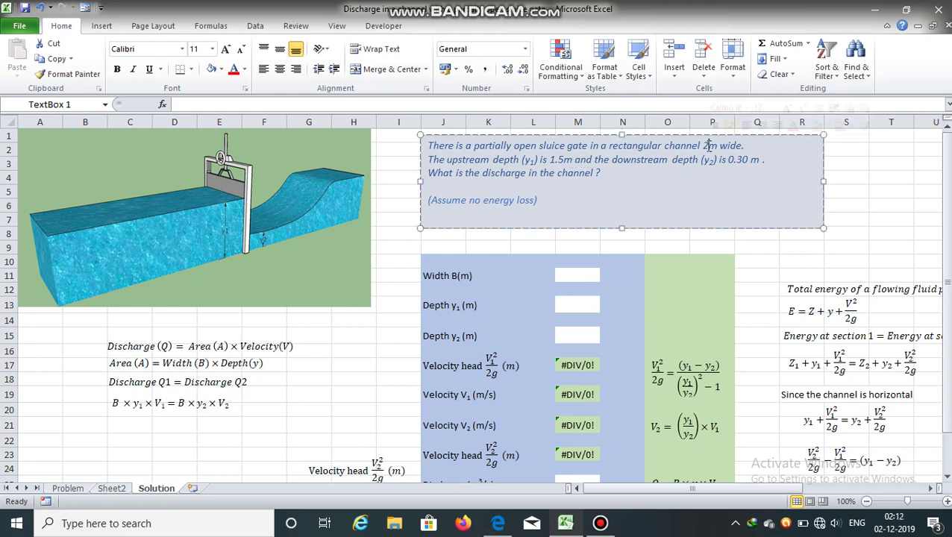
left_click_drag(550, 160, 562, 161)
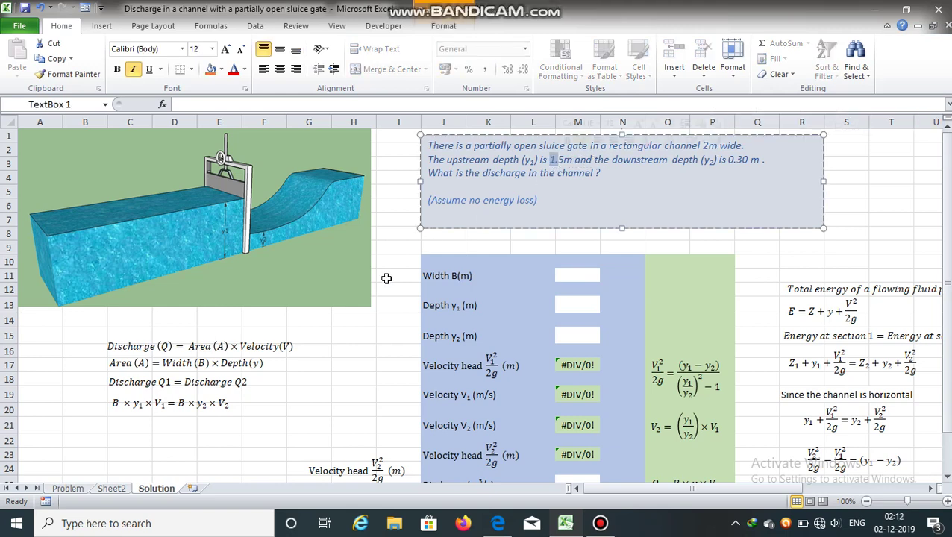
left_click(291, 338)
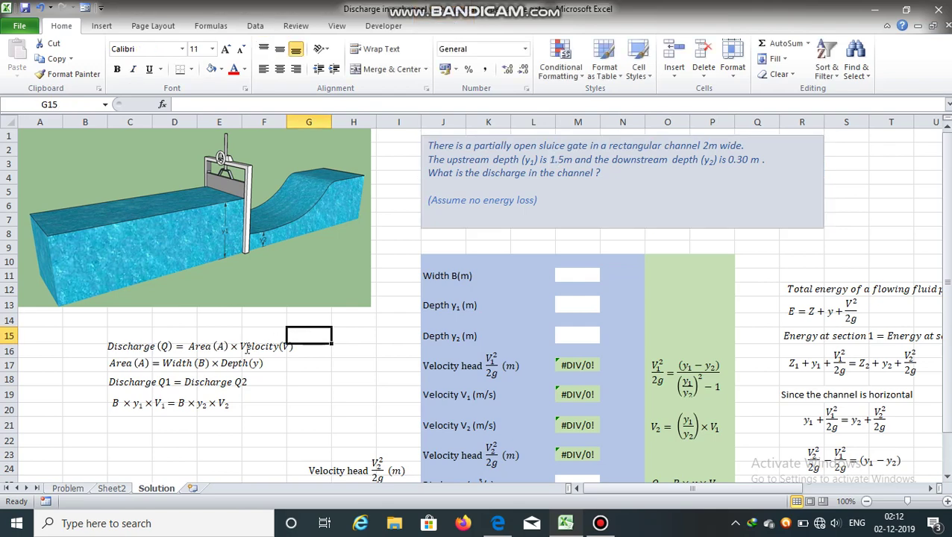
left_click(260, 346)
left_click(289, 375)
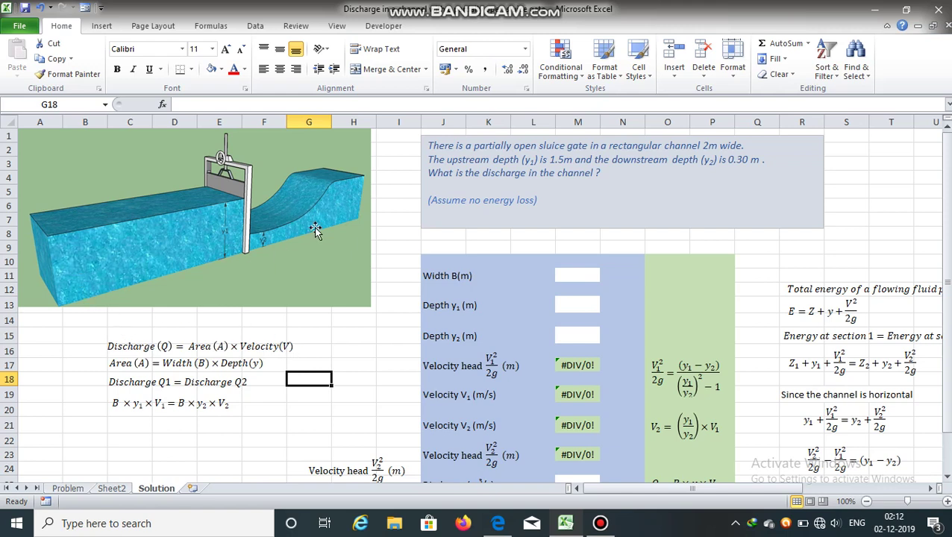
Enter width 2, upstream depth 1.5 and downstream depth 0.30 in M11, M13 and M15
left_click(584, 275)
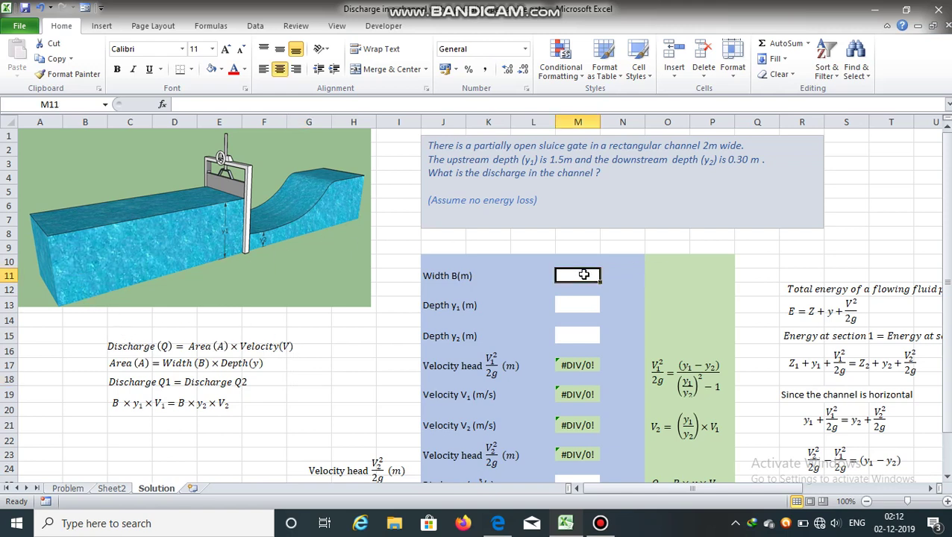
type("2")
key("Return")
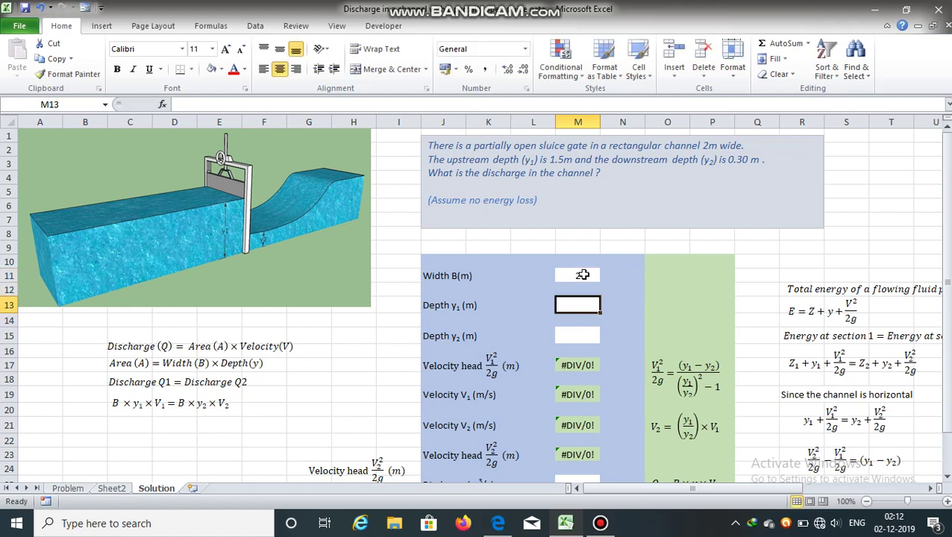
type("1.5")
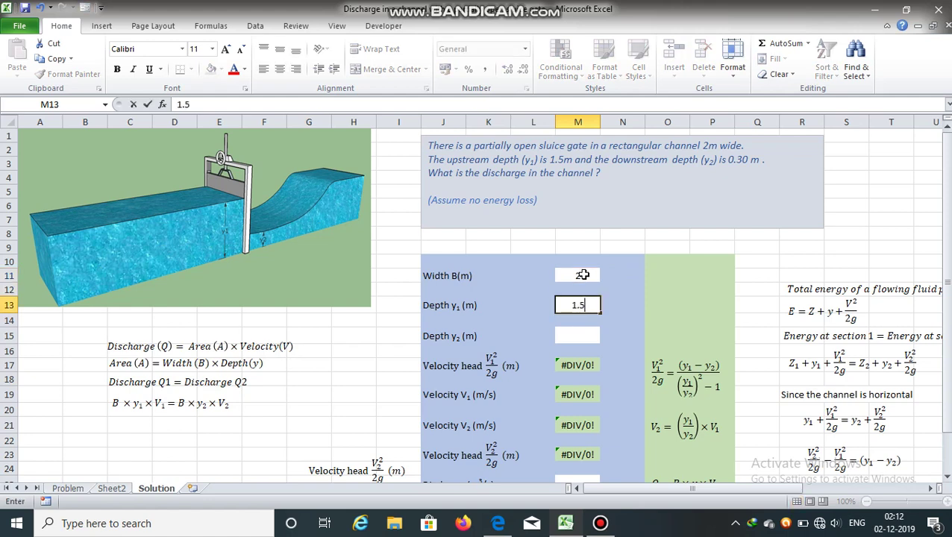
key("Return")
type("0.30")
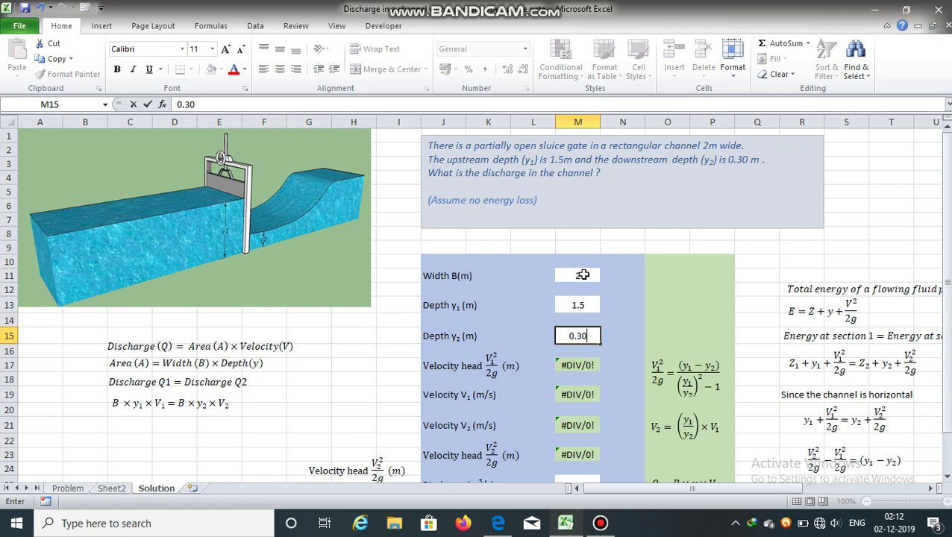
left_click(666, 305)
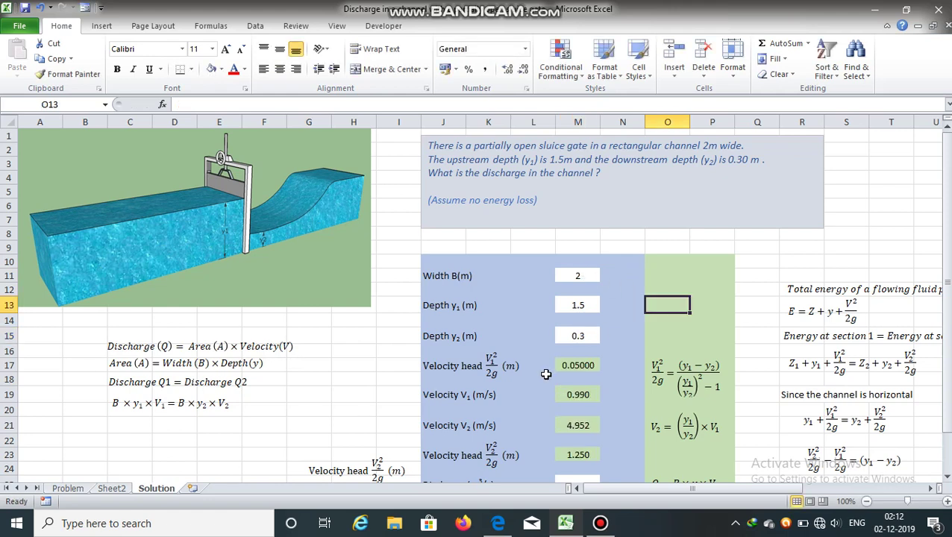
left_click(582, 369)
left_click(683, 375)
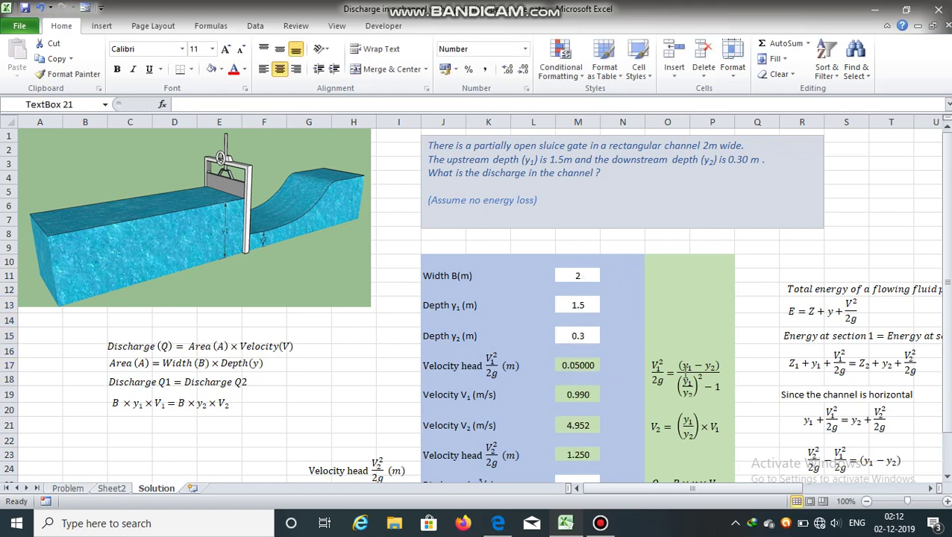
left_click_drag(684, 362, 685, 354)
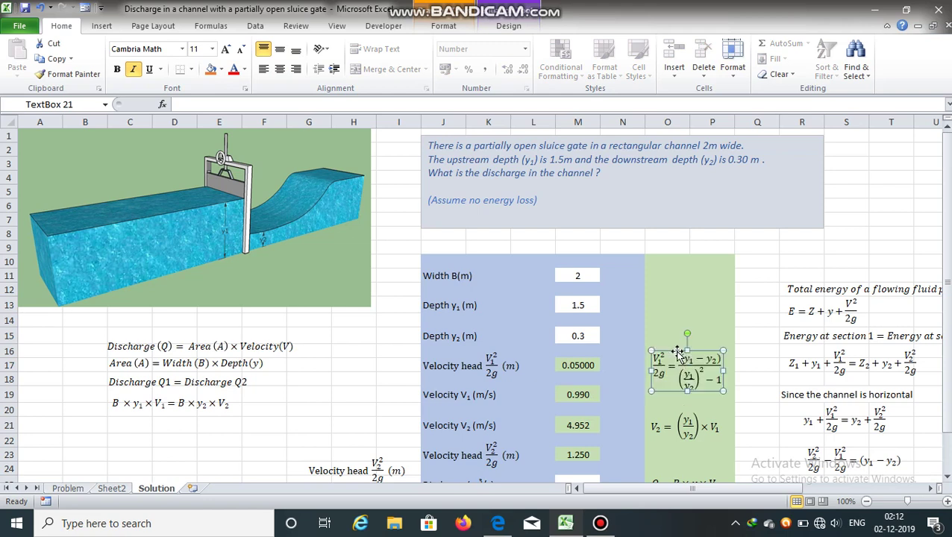
left_click(705, 347)
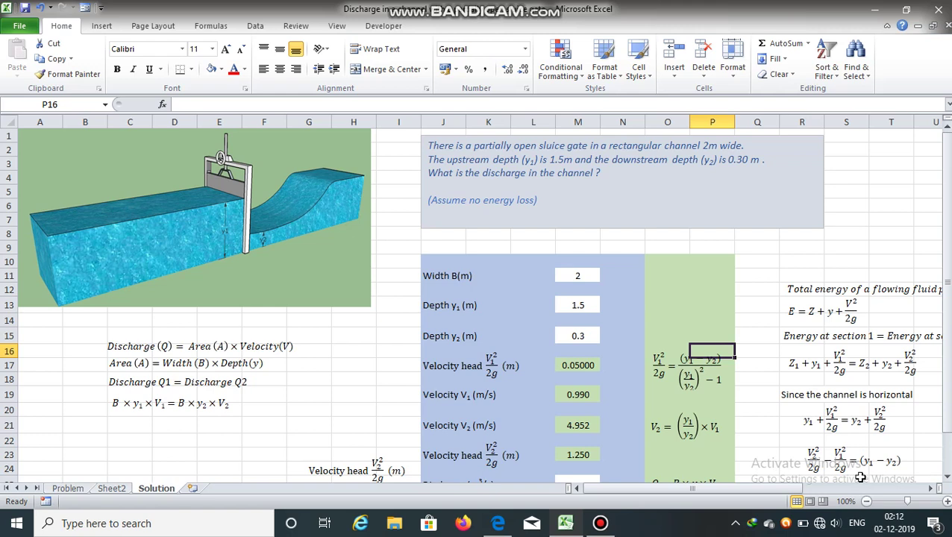
left_click(696, 385)
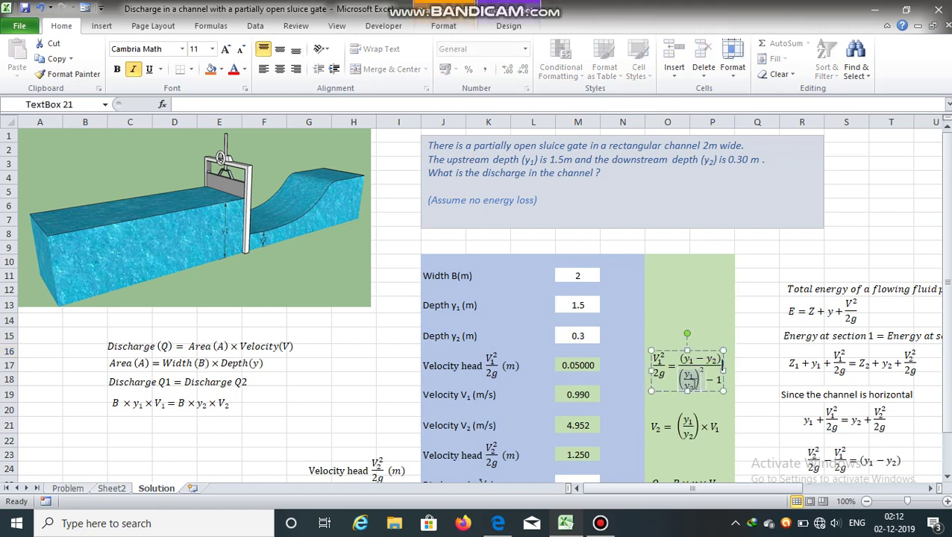
left_click(699, 353)
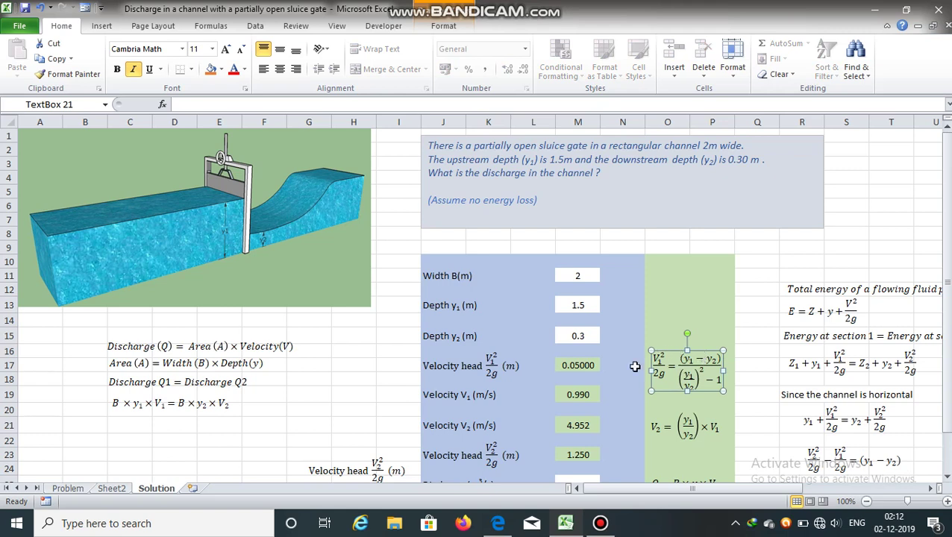
left_click(567, 367)
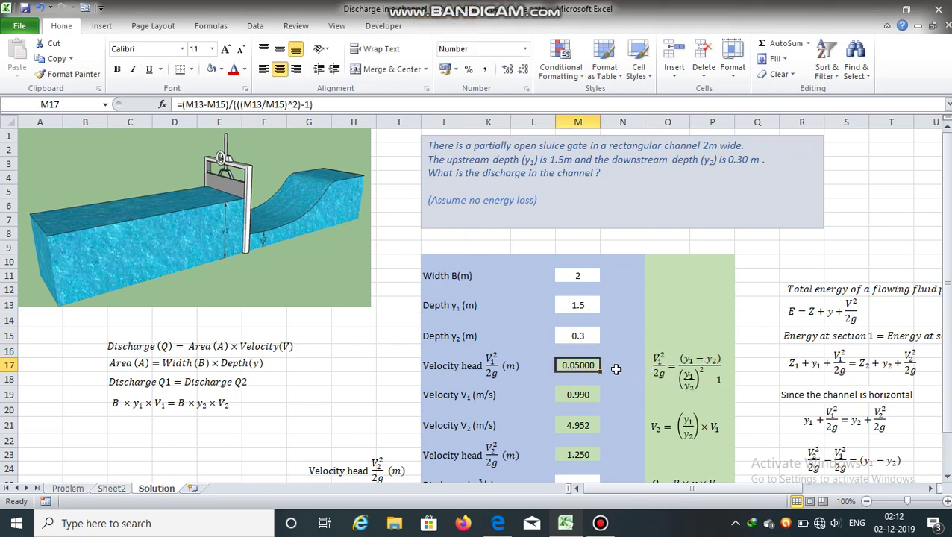
left_click(579, 388)
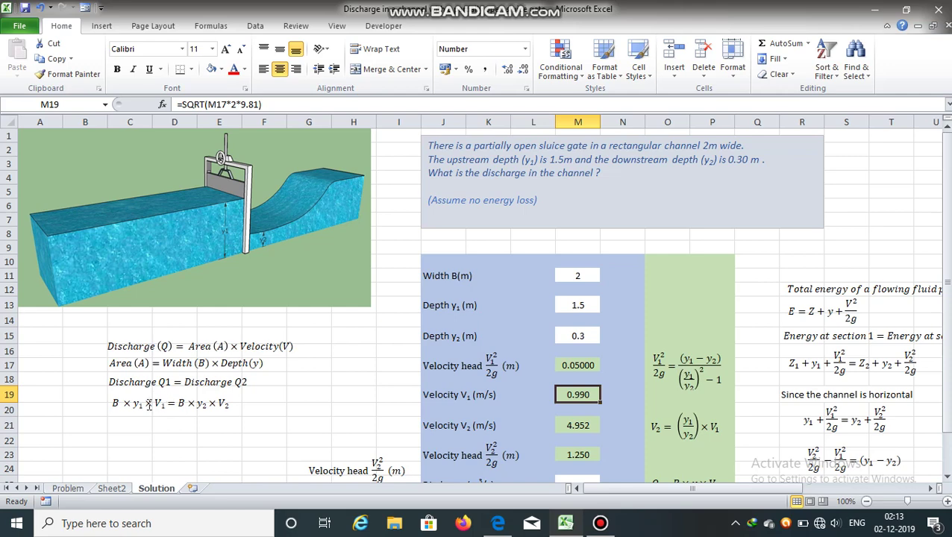
Enter the discharge formula =M11*M13*M19 in cell M25
left_click_drag(947, 214, 949, 248)
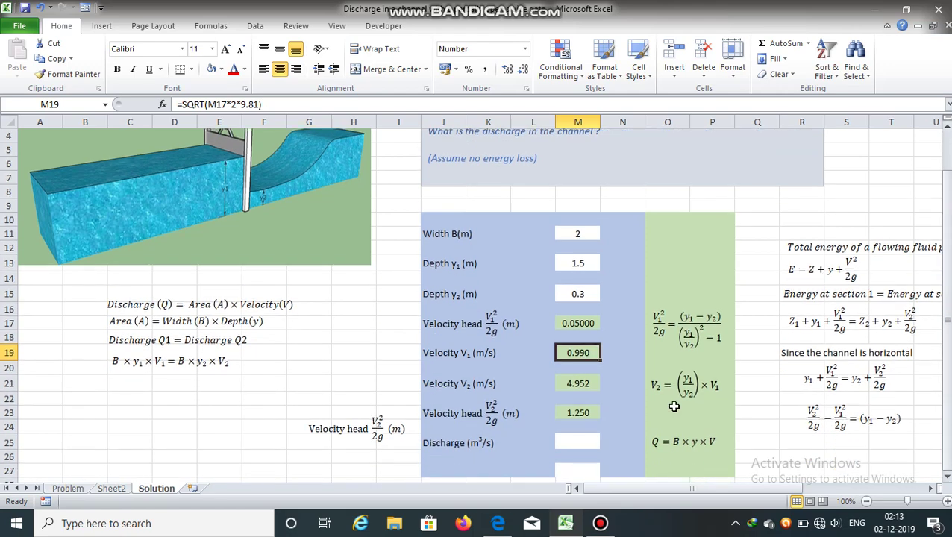
left_click(580, 441)
type("=")
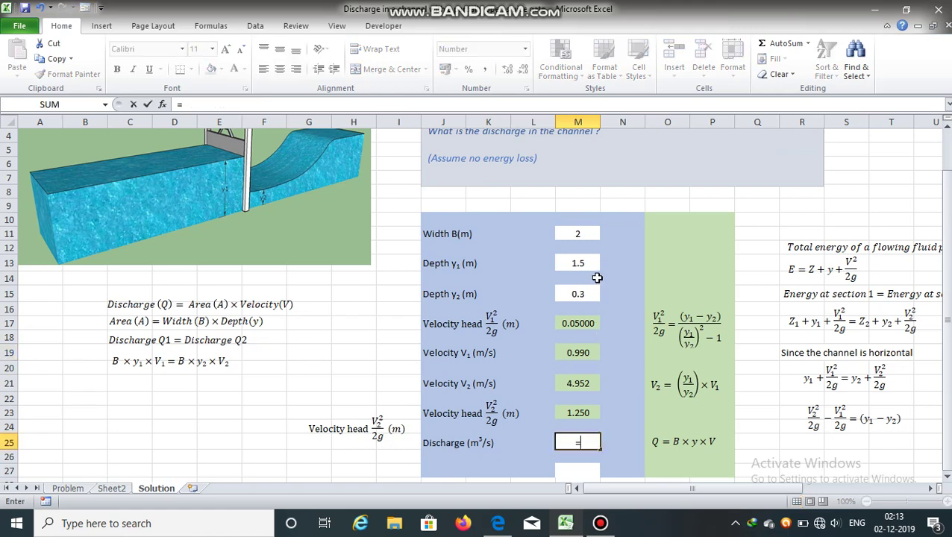
left_click(590, 234)
type("*")
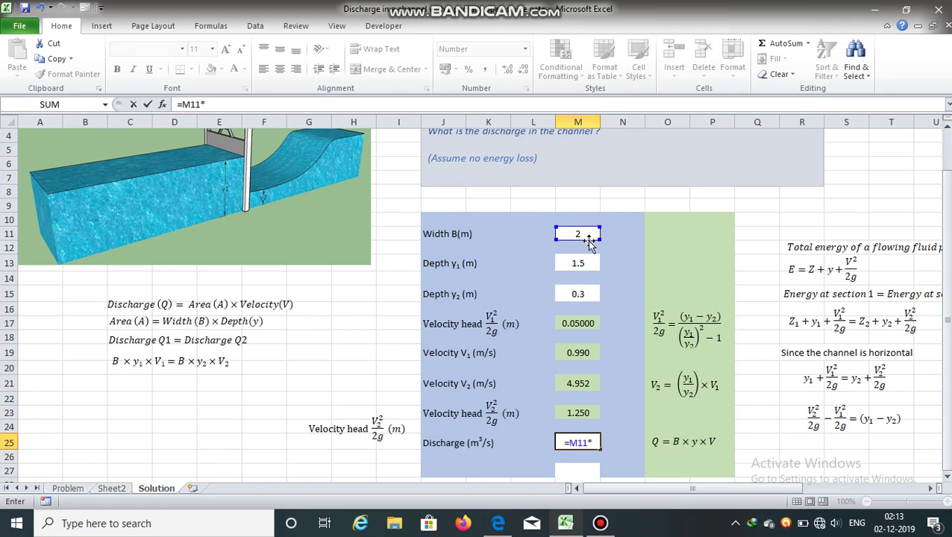
left_click(580, 262)
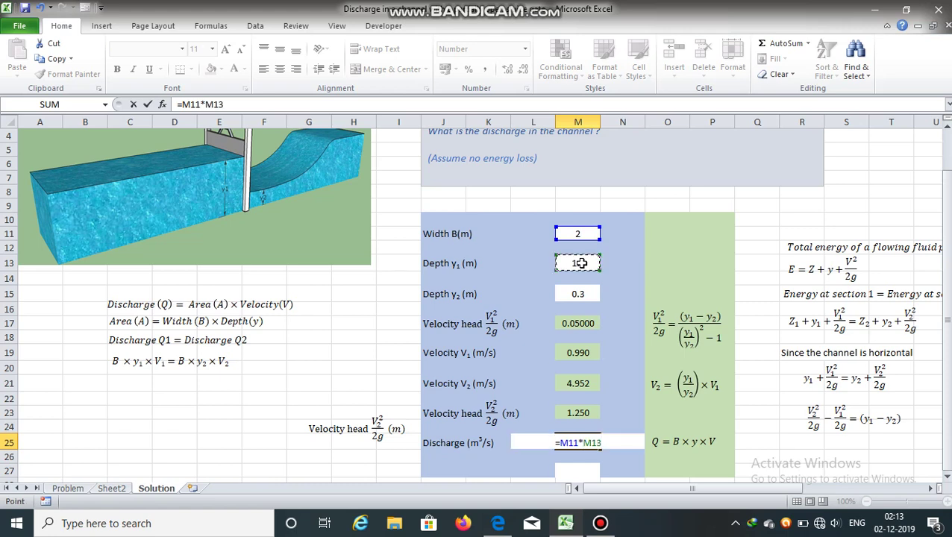
type("*")
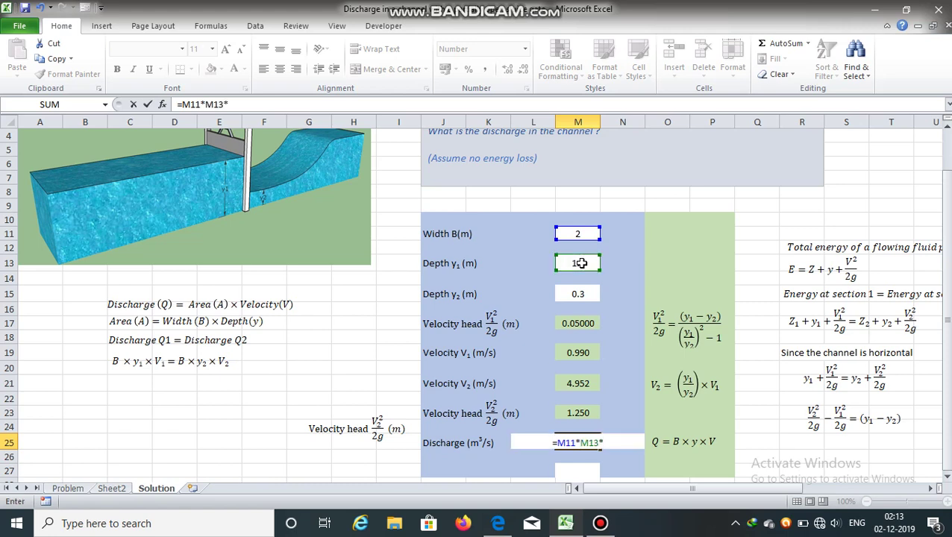
left_click(579, 353)
key("Return")
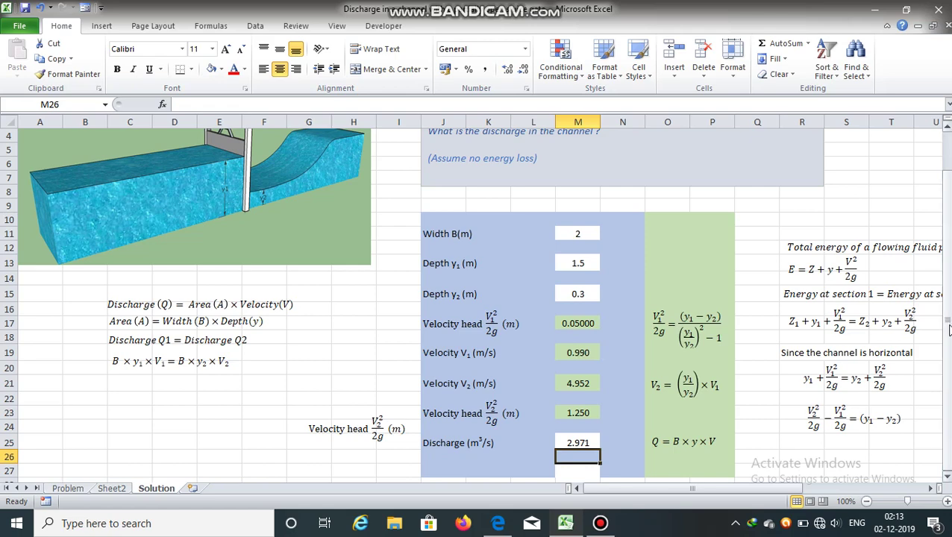
Recheck the M25 discharge formula, which gives 2.971 m³/s
left_click_drag(949, 326, 948, 321)
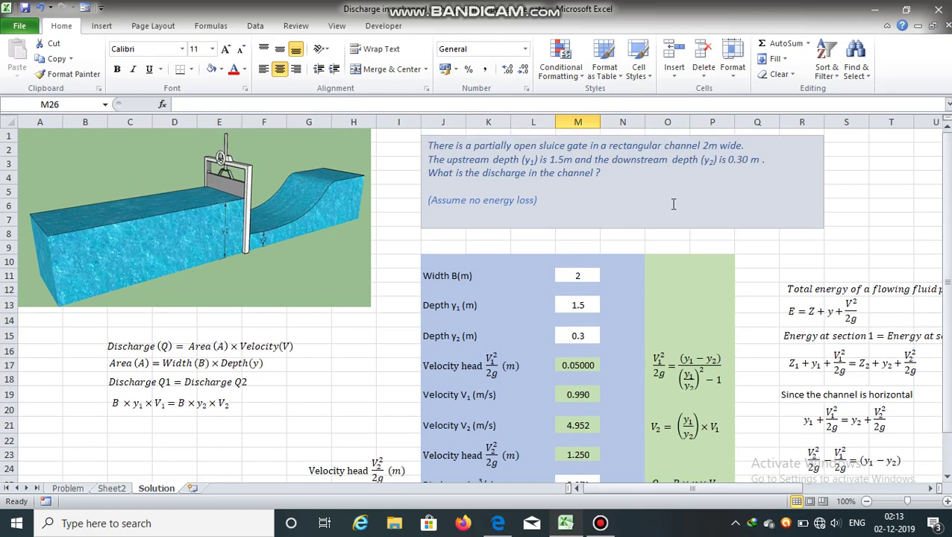
left_click_drag(947, 215, 948, 266)
left_click(578, 443)
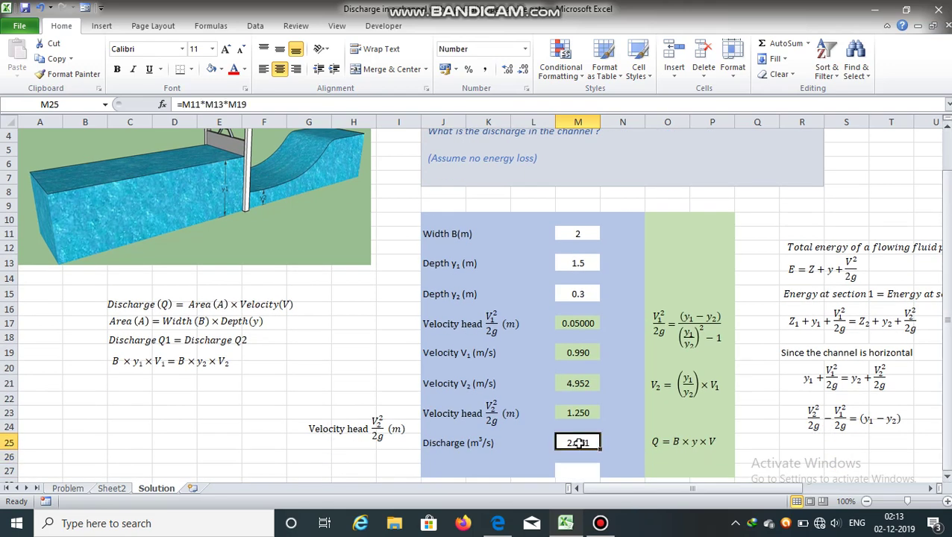